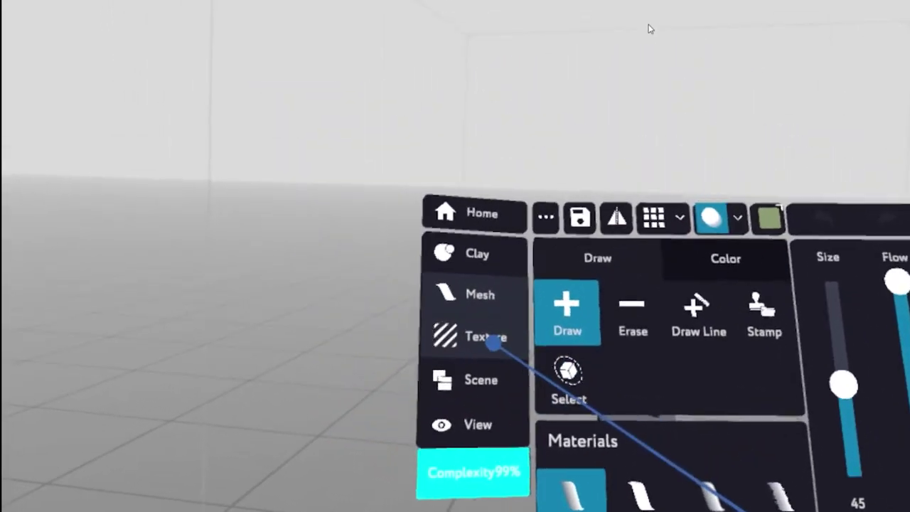
left_click(412, 293)
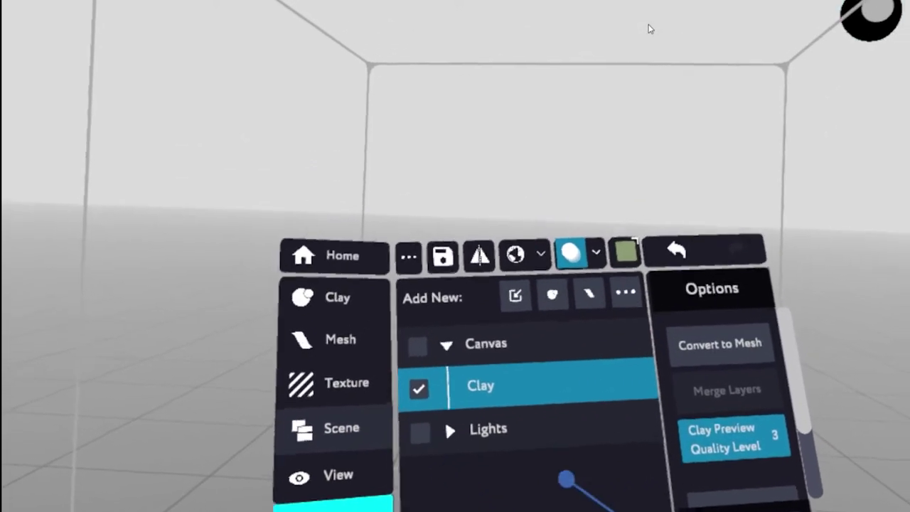
left_click(651, 245)
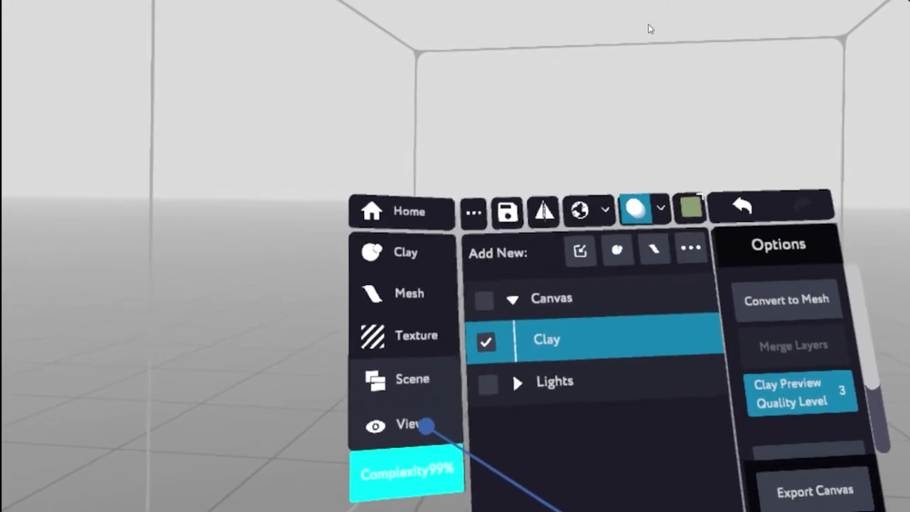
left_click(425, 427)
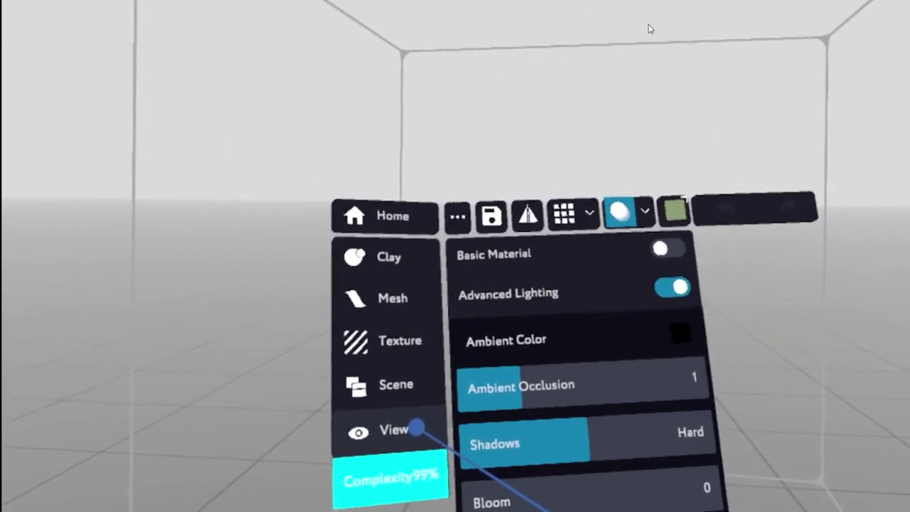
left_click(387, 364)
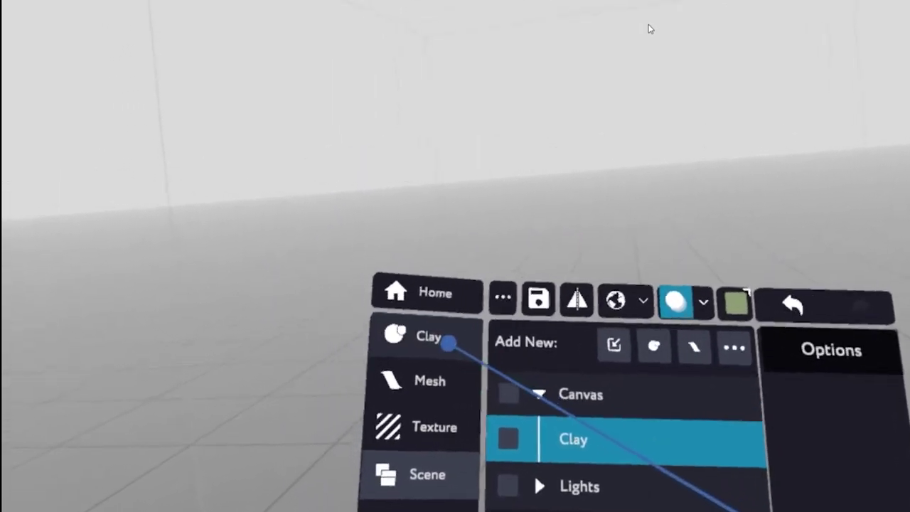
Step: Open the clay drawing tools and change the drawing colour's hue to green
left_click(444, 341)
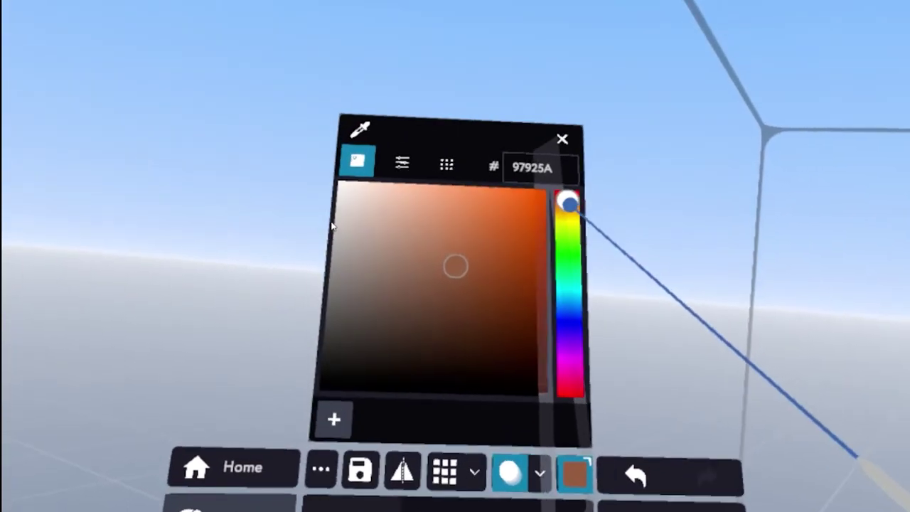
left_click_drag(568, 204, 564, 266)
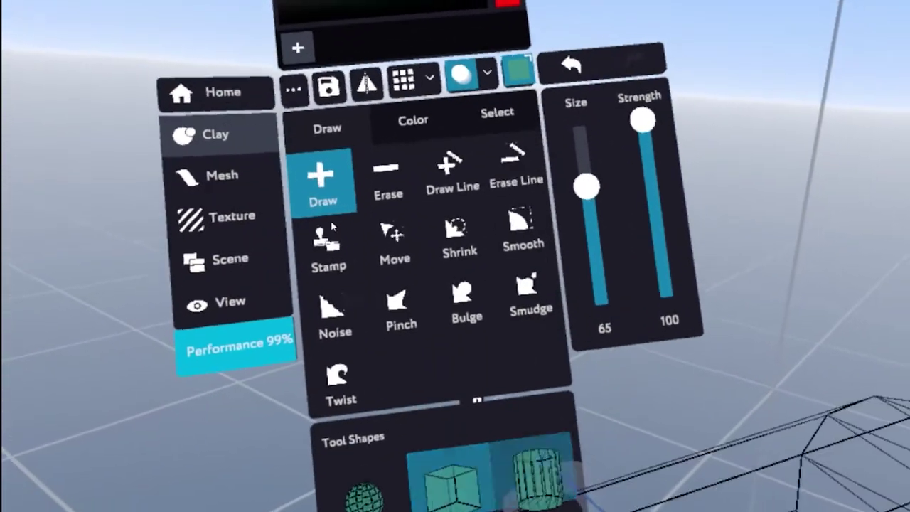
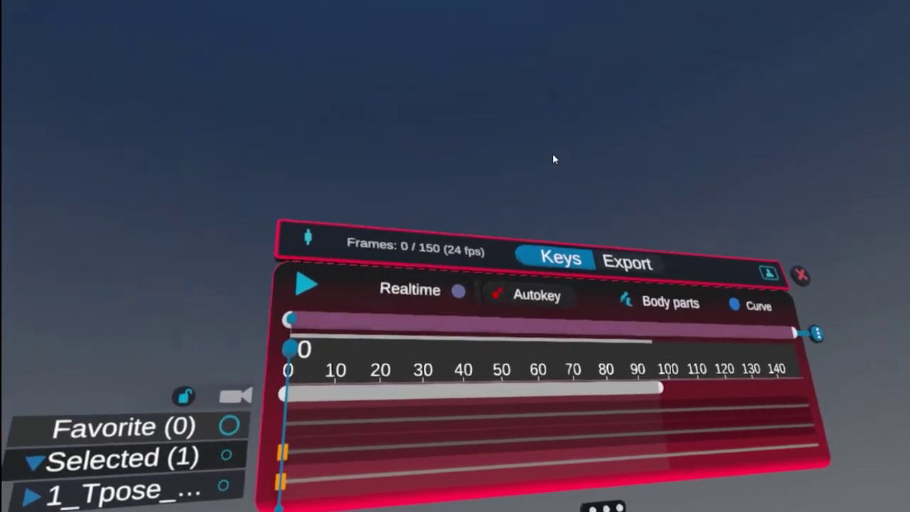
Step: Record realtime full-body keys for the selected T-pose character up to about frame 65, and return the playhead to frame 0
left_click(458, 291)
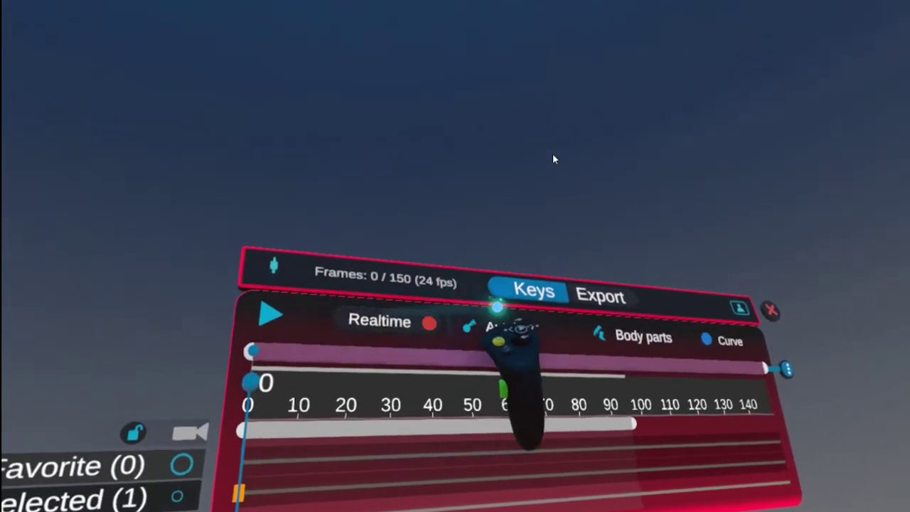
left_click(600, 334)
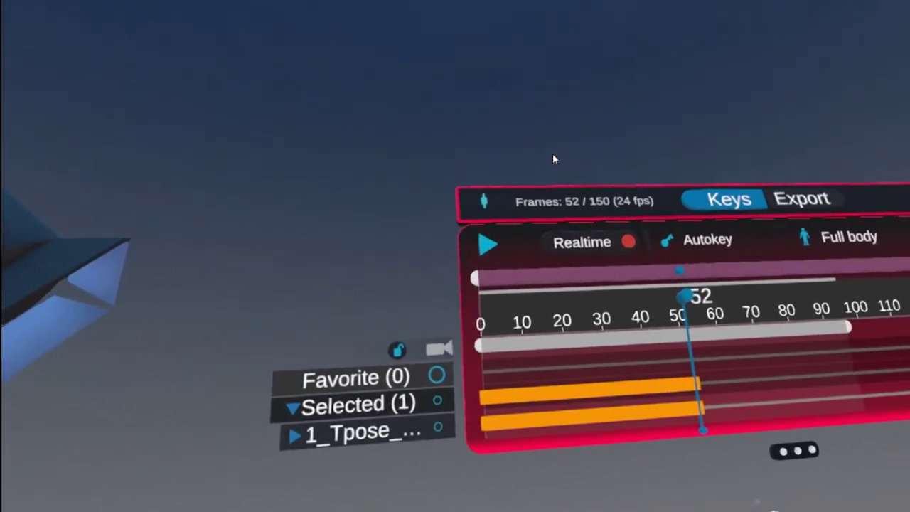
left_click_drag(671, 310, 472, 204)
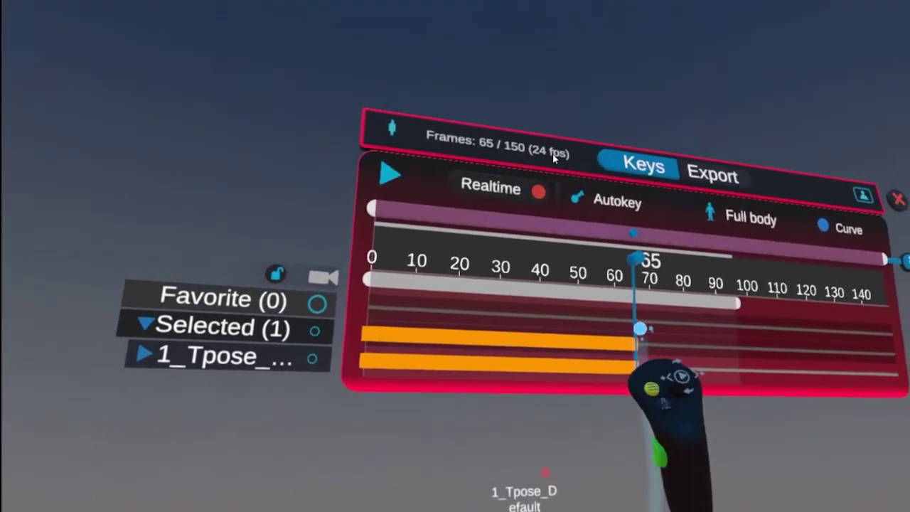
left_click_drag(650, 305, 483, 277)
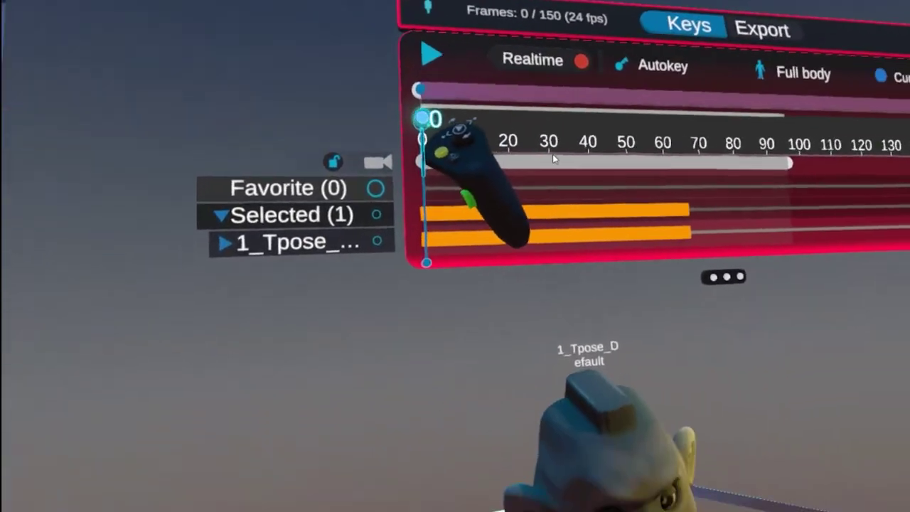
left_click_drag(422, 116, 593, 174)
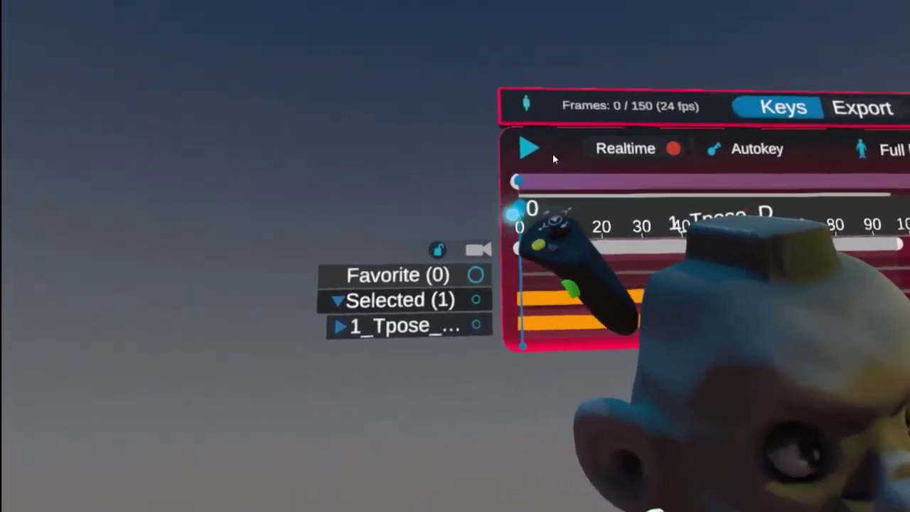
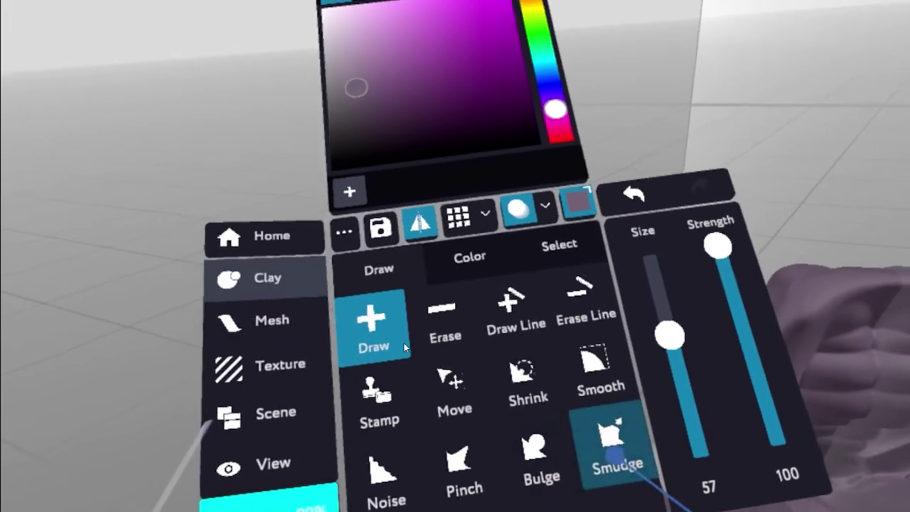
Step: Choose the Smooth tool for the clay sculpt, and pick a light yellow clay colour for the turtle
left_click(606, 363)
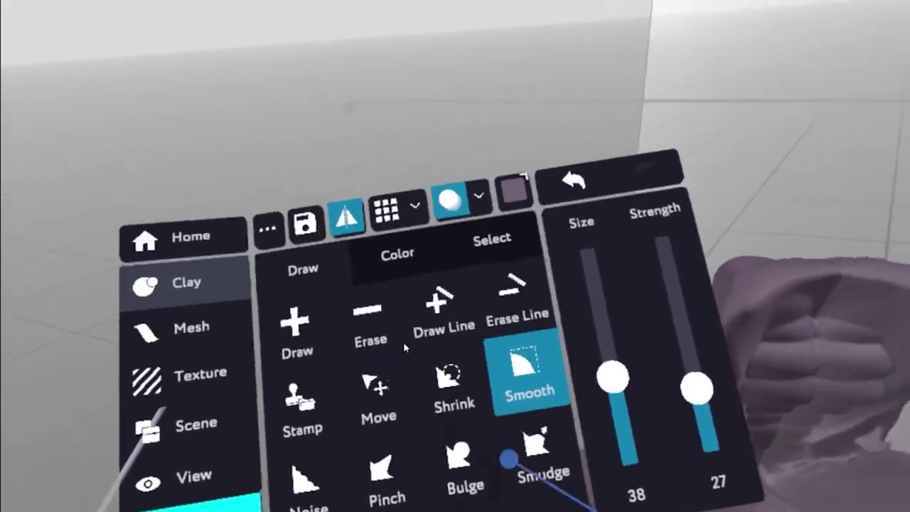
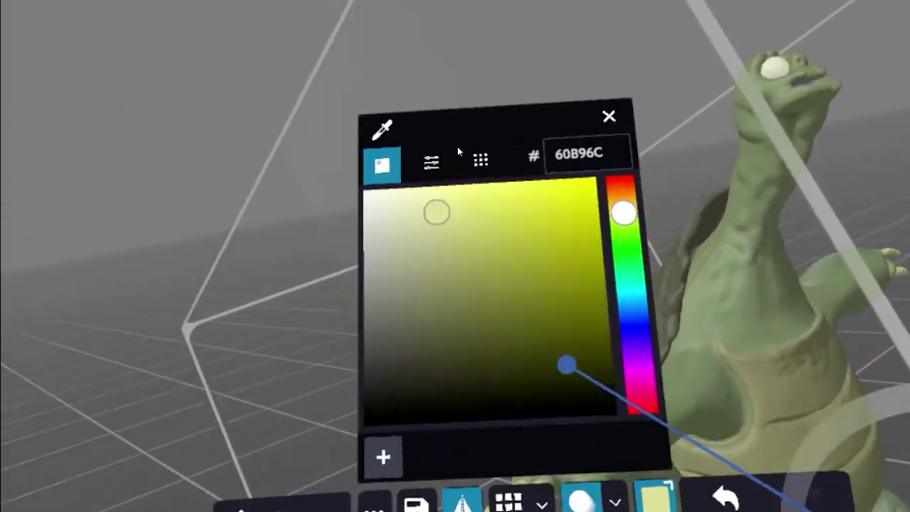
left_click(488, 199)
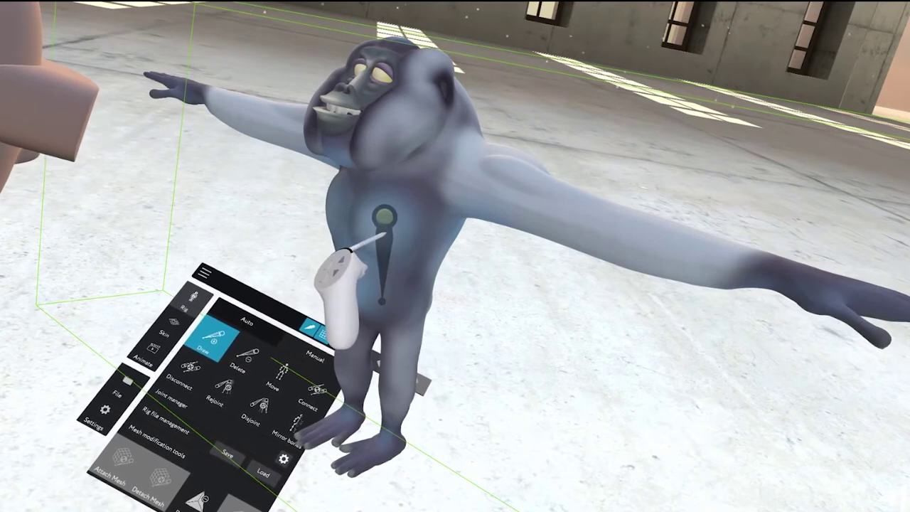
Step: Draw the ape's hip and left-leg bones down to the foot, and its spine, head and jaw bones upward from the root
mouse_move(382, 300)
left_mouse_down()
mouse_move(401, 345)
mouse_move(403, 328)
left_mouse_up()
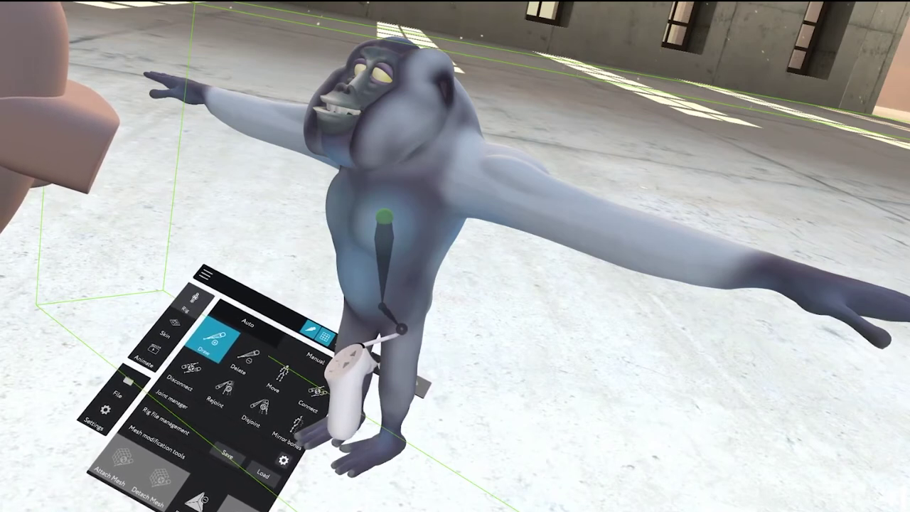
left_click_drag(389, 375, 393, 391)
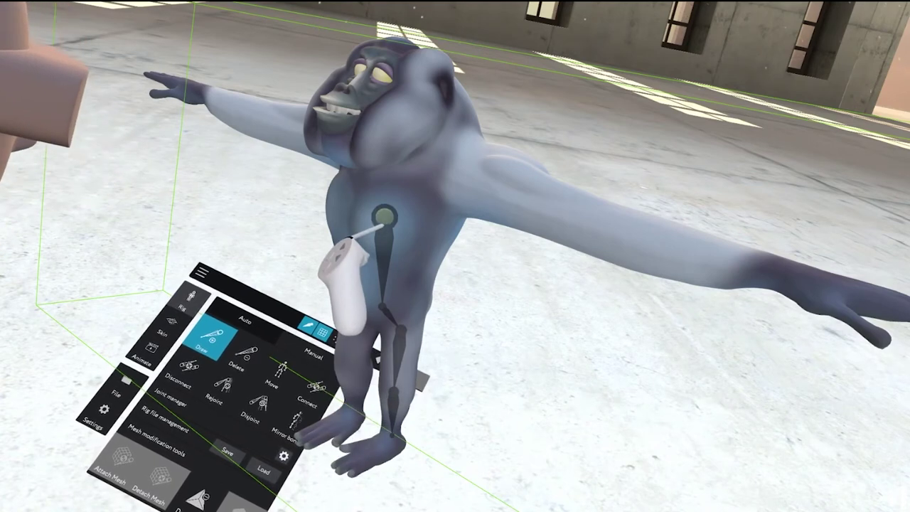
left_click_drag(382, 214, 391, 143)
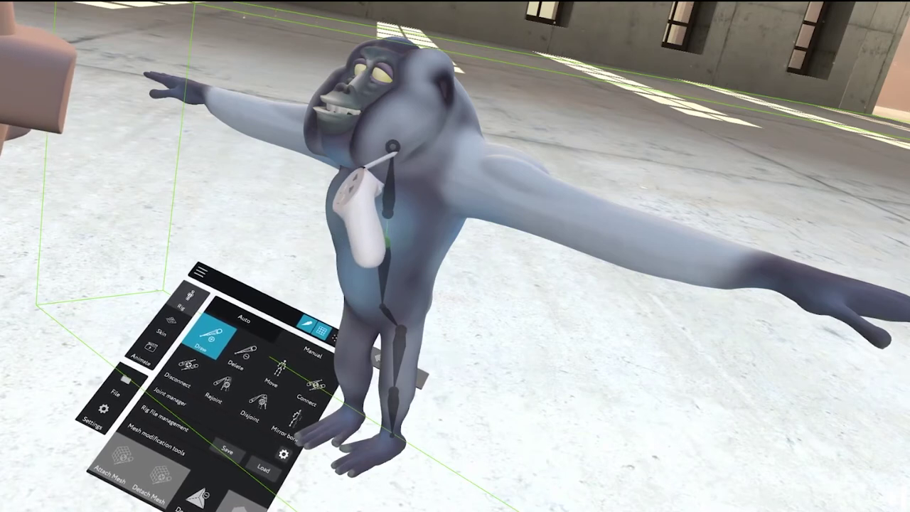
left_click_drag(397, 152, 398, 54)
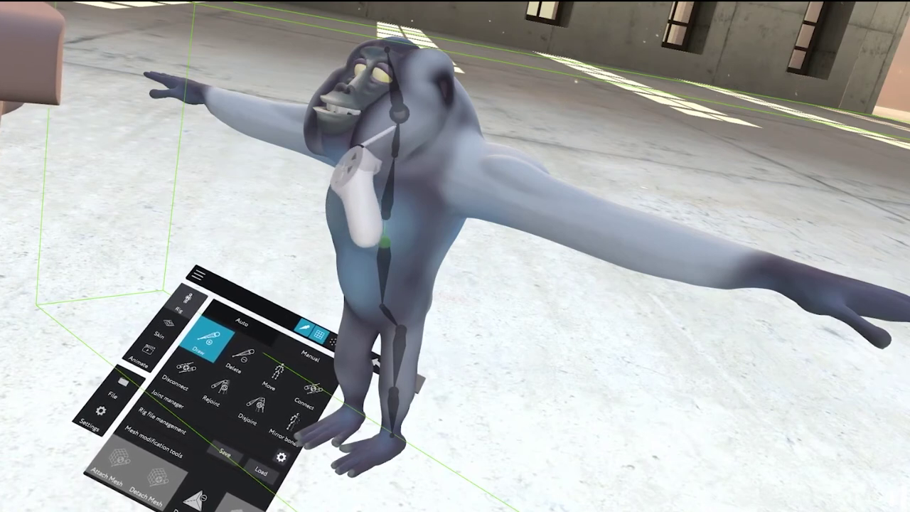
left_click_drag(384, 123, 332, 150)
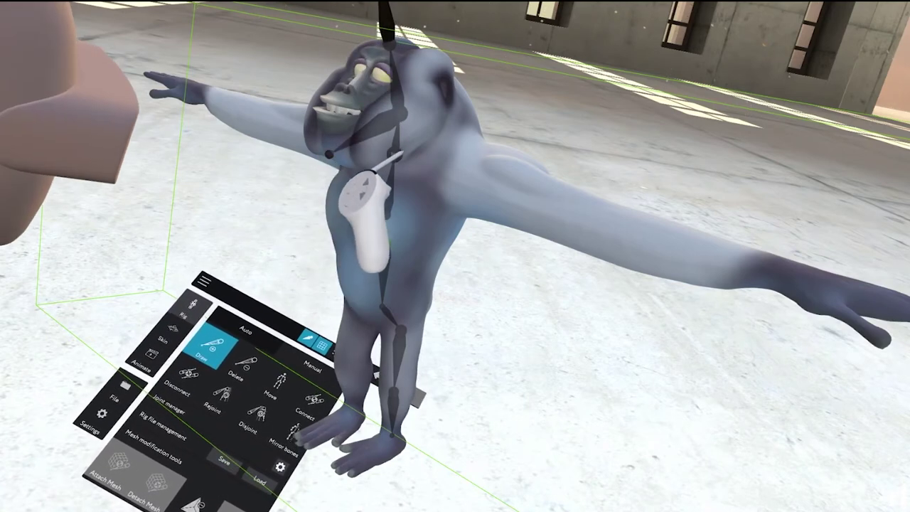
Step: Draw the ape's left shoulder, upper-arm, forearm, hand and finger bones outward from the upper spine
mouse_move(398, 153)
left_mouse_down()
mouse_move(443, 187)
mouse_move(466, 179)
left_mouse_up()
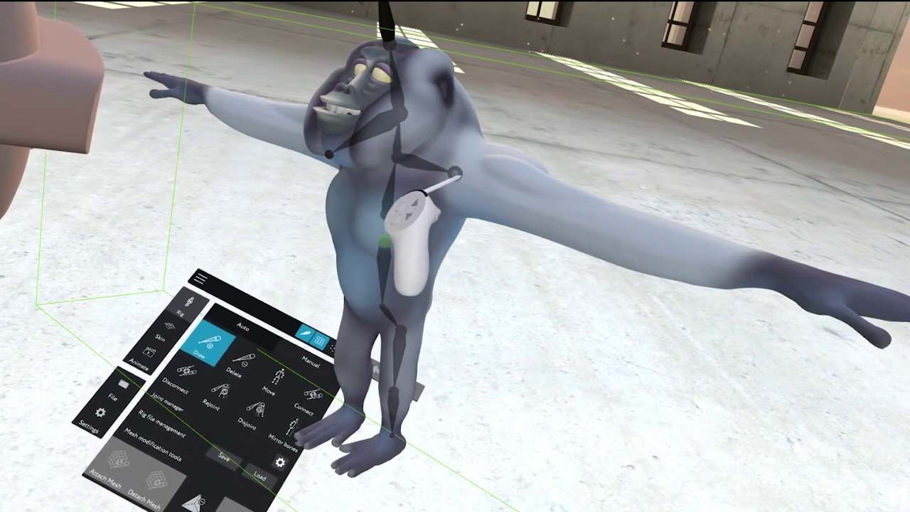
mouse_move(455, 172)
left_mouse_down()
mouse_move(592, 222)
mouse_move(594, 246)
mouse_move(762, 273)
left_mouse_up()
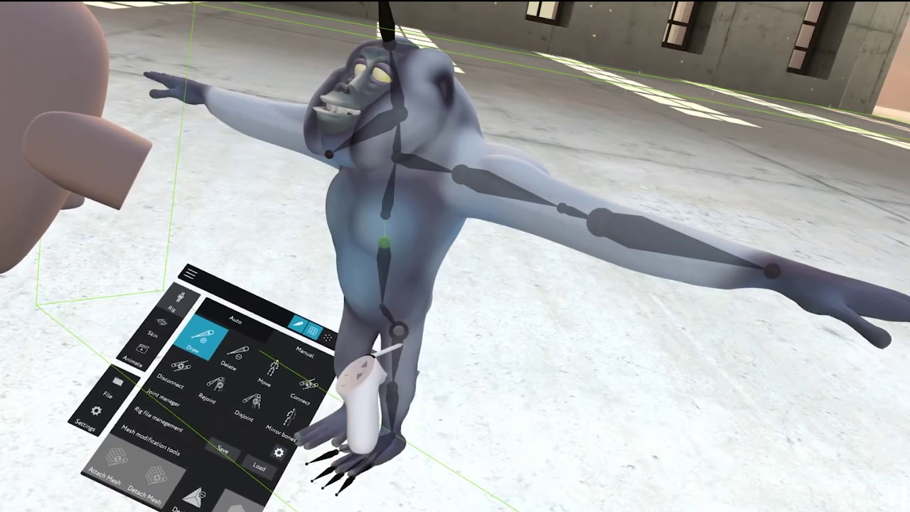
left_click_drag(382, 242, 381, 235)
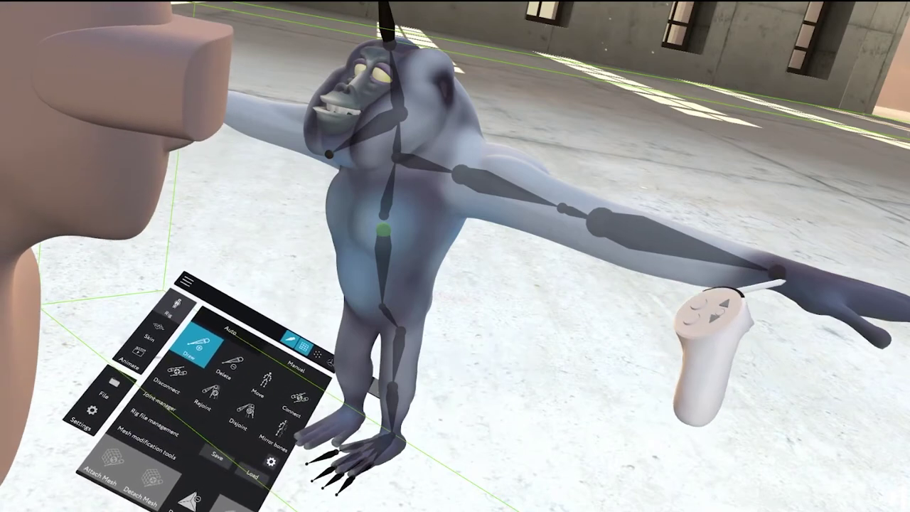
left_click_drag(775, 271, 878, 306)
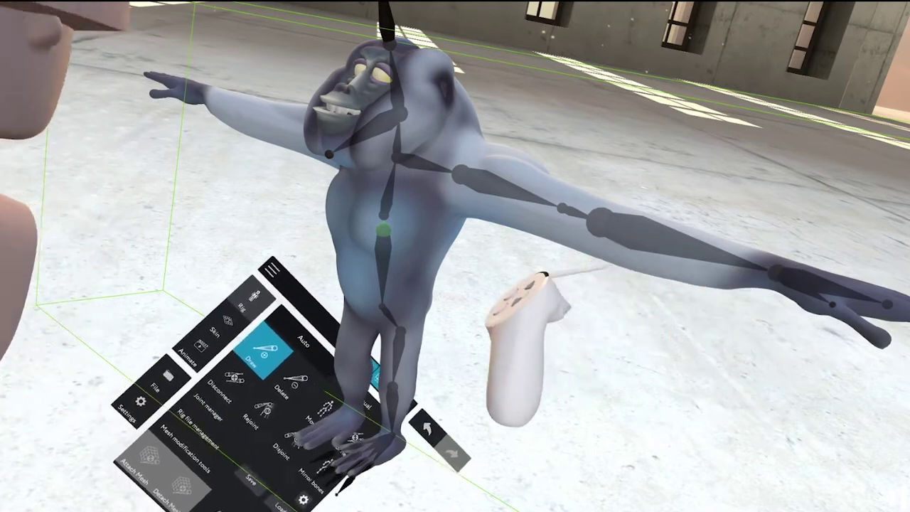
left_click_drag(569, 358, 413, 334)
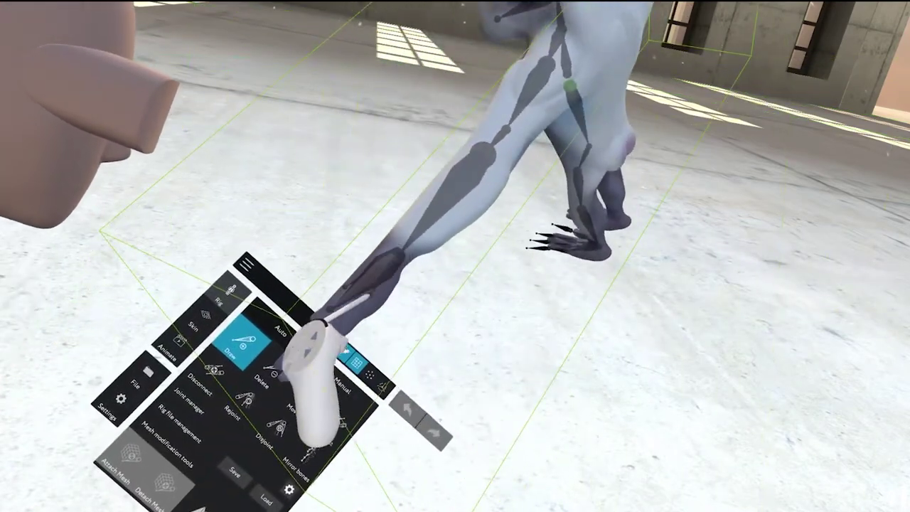
left_click(316, 338)
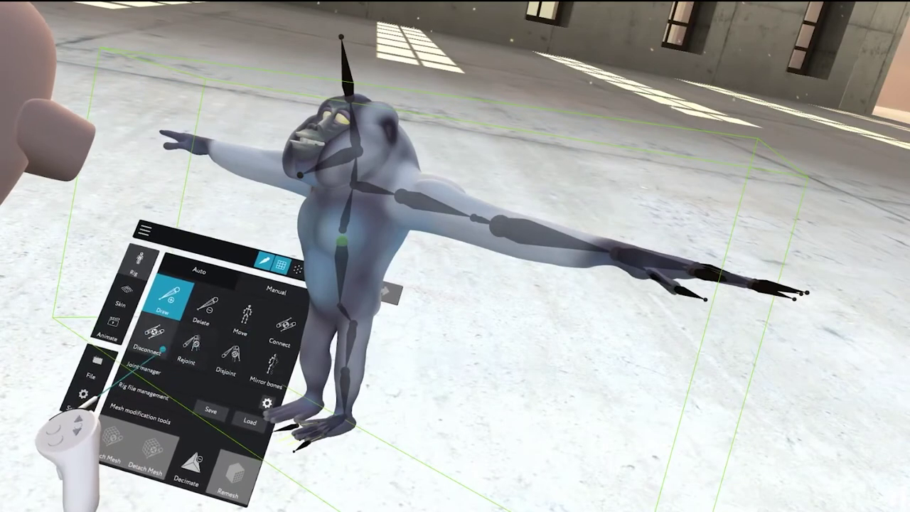
Step: Mirror the drawn limb bones to the ape's other side, and apply auto-skin at Low quality
left_click(268, 370)
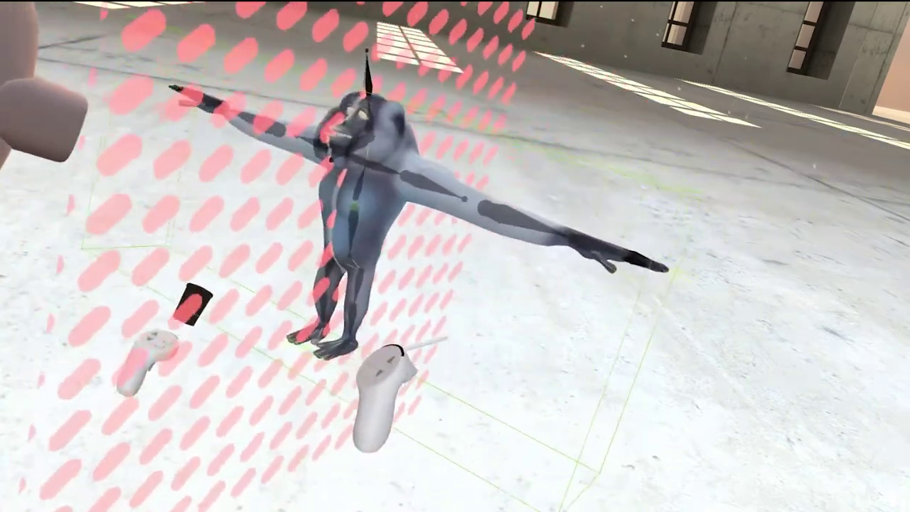
left_click(150, 273)
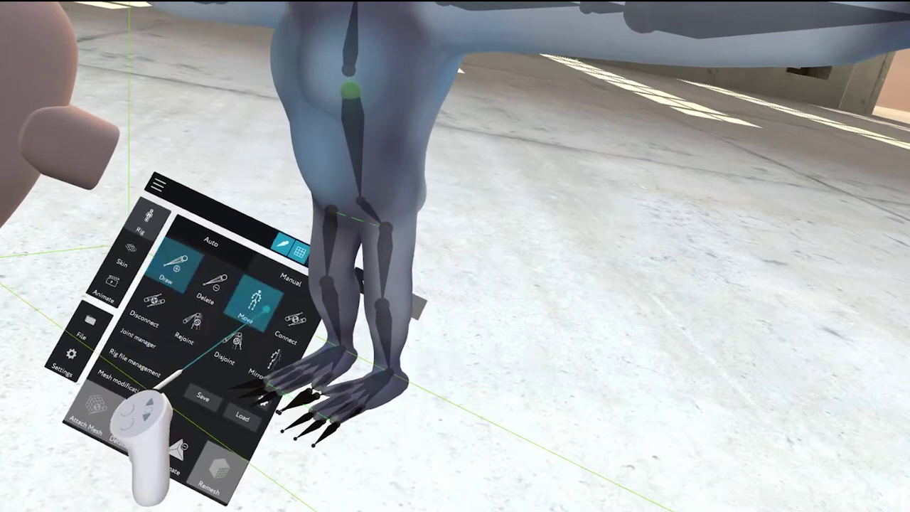
left_click(264, 309)
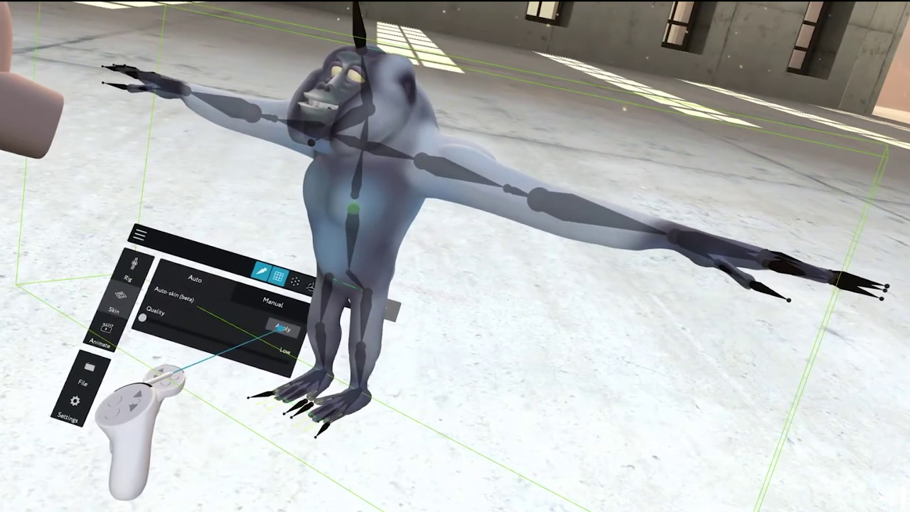
left_click(282, 328)
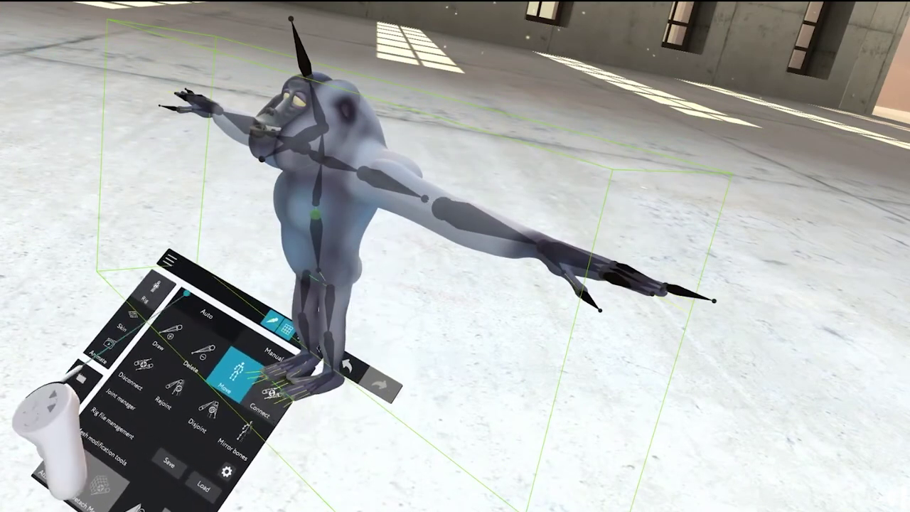
Step: In the animation workspace, pose the ape's left arm with the upper arm lowered and the forearm bent forward in front of the belly
left_click(116, 371)
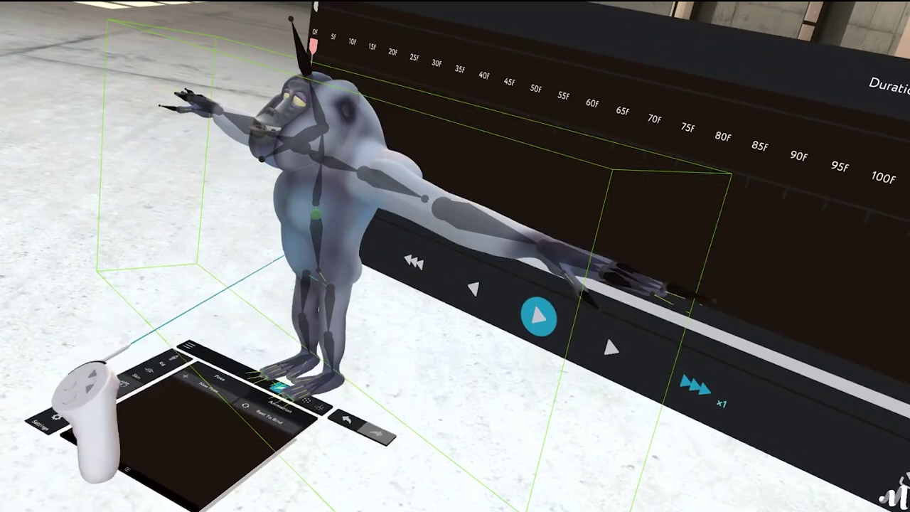
left_click_drag(455, 214, 437, 226)
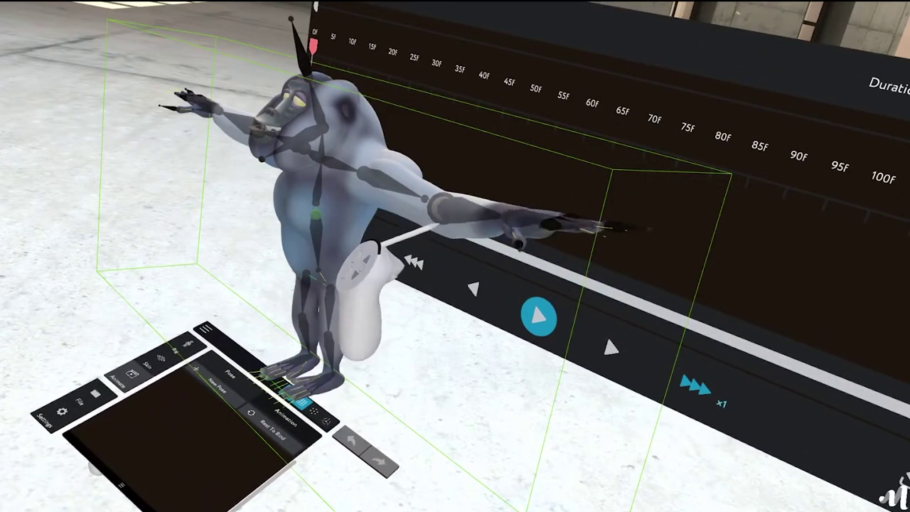
left_click_drag(540, 224, 465, 142)
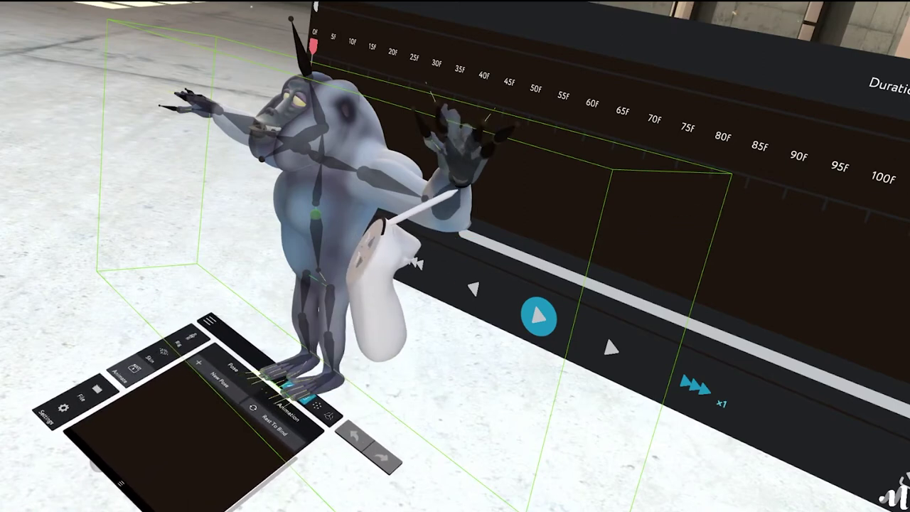
left_click_drag(425, 197, 401, 284)
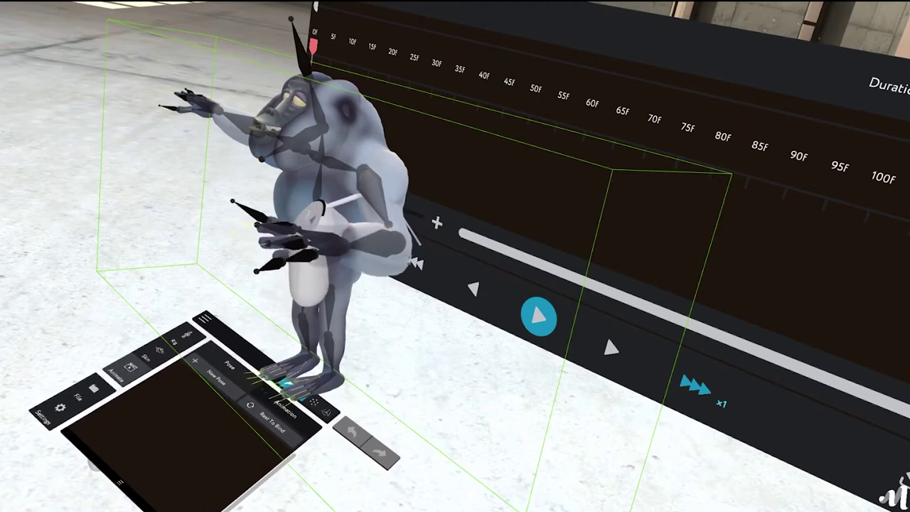
Step: Undo the last left-arm pose change and pose the ape with its arms spread outward and its knees bent
key("ctrl+z")
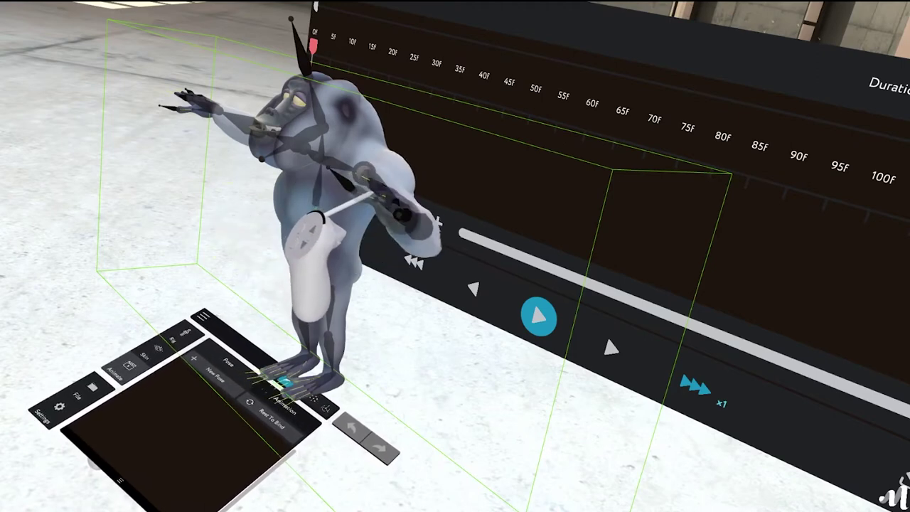
left_click_drag(315, 215, 316, 271)
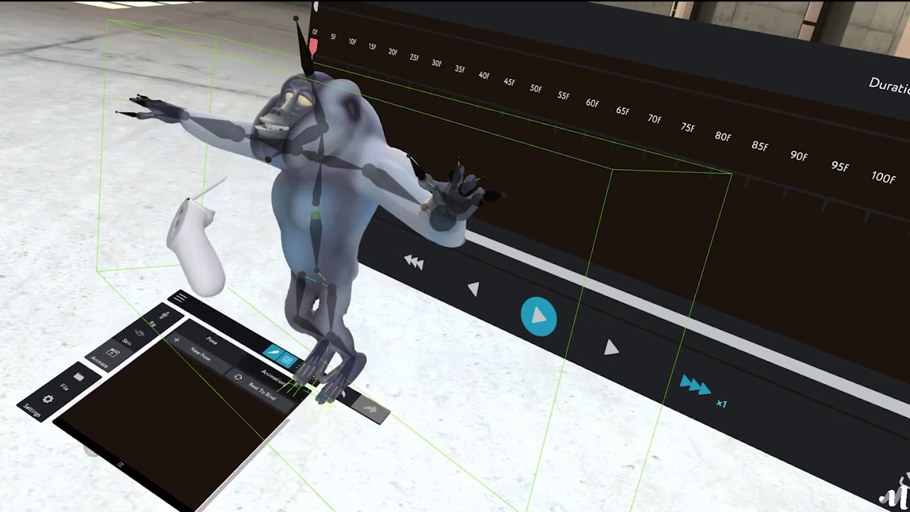
Step: Pose the ape's right arm with the upper arm lowered beside the body and the forearm angled forward and down
left_click_drag(213, 135, 278, 206)
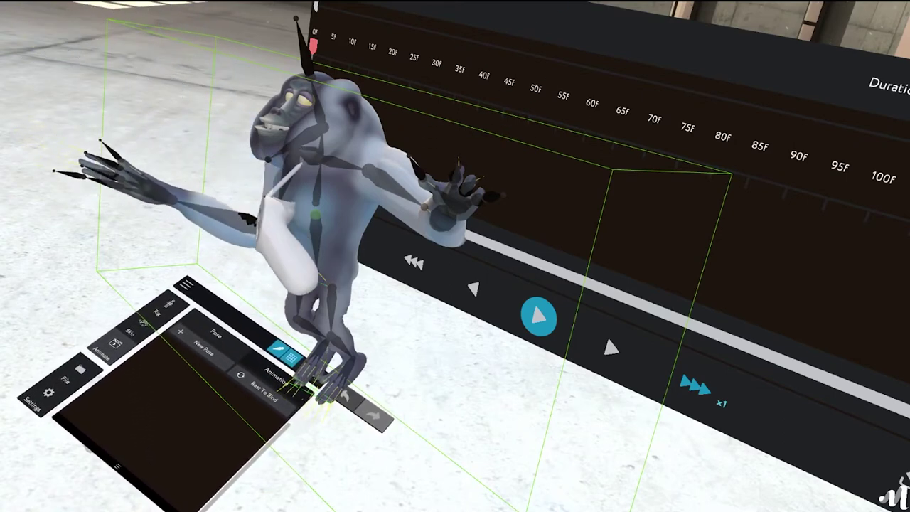
left_click_drag(234, 243, 245, 228)
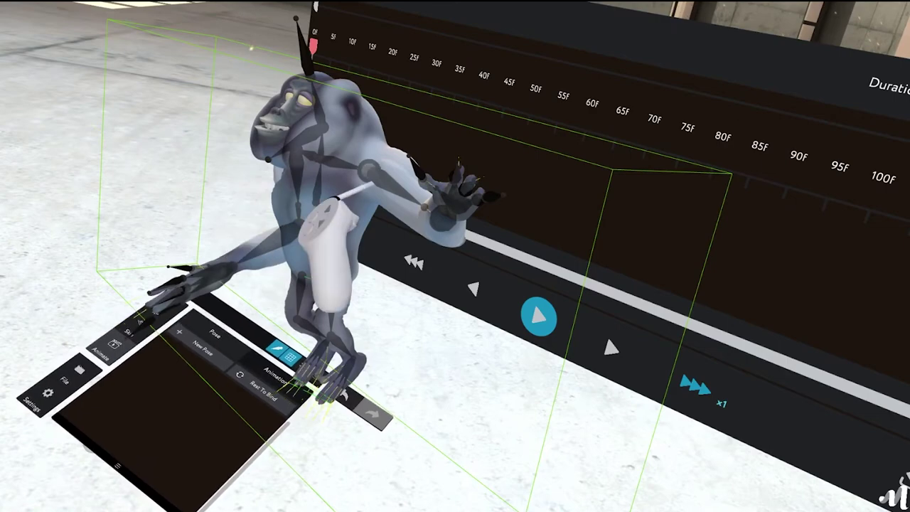
left_click_drag(325, 254, 355, 356)
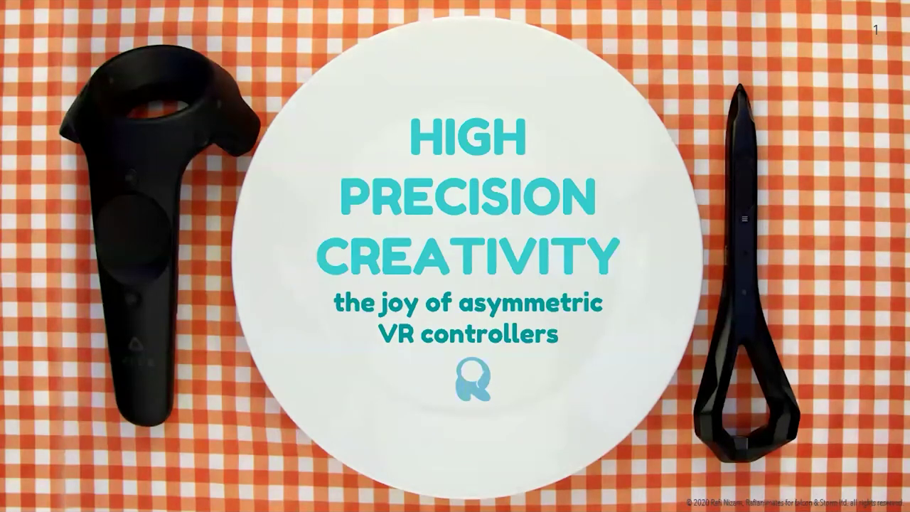
key("Right")
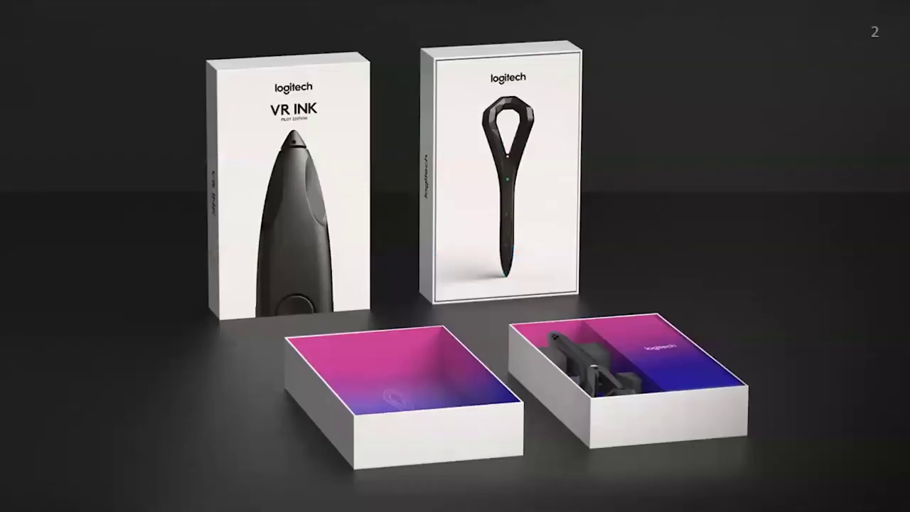